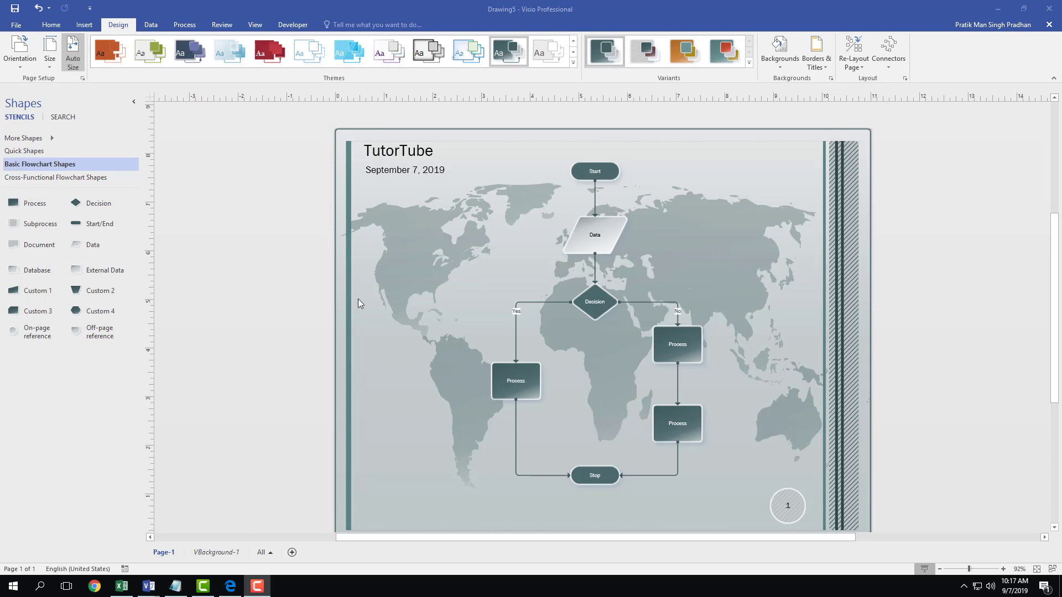
- Start sharing from File > Share and choose to save the drawing to the cloud first
click(18, 25)
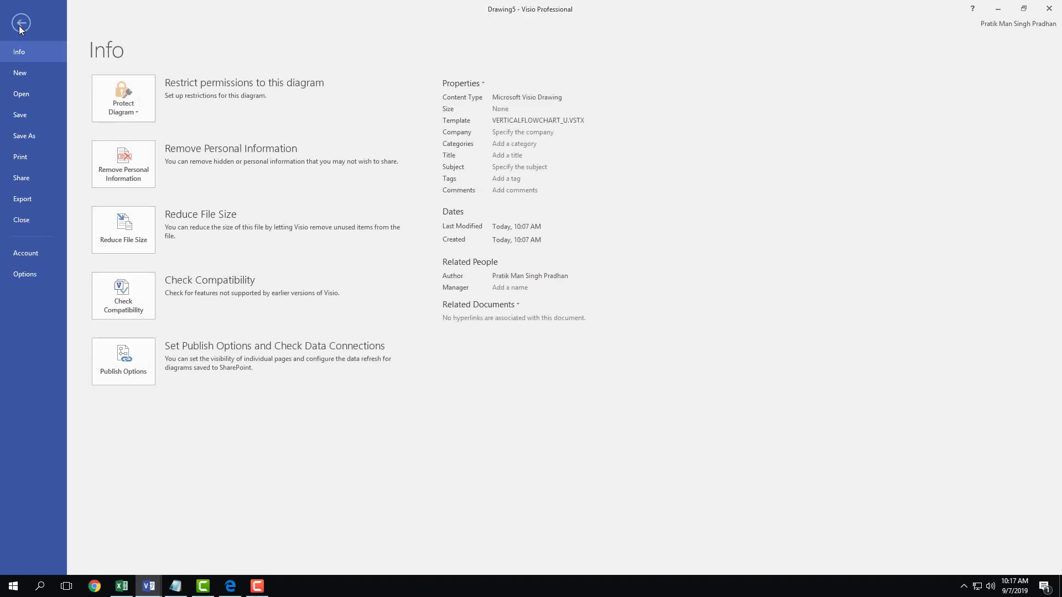
click(30, 180)
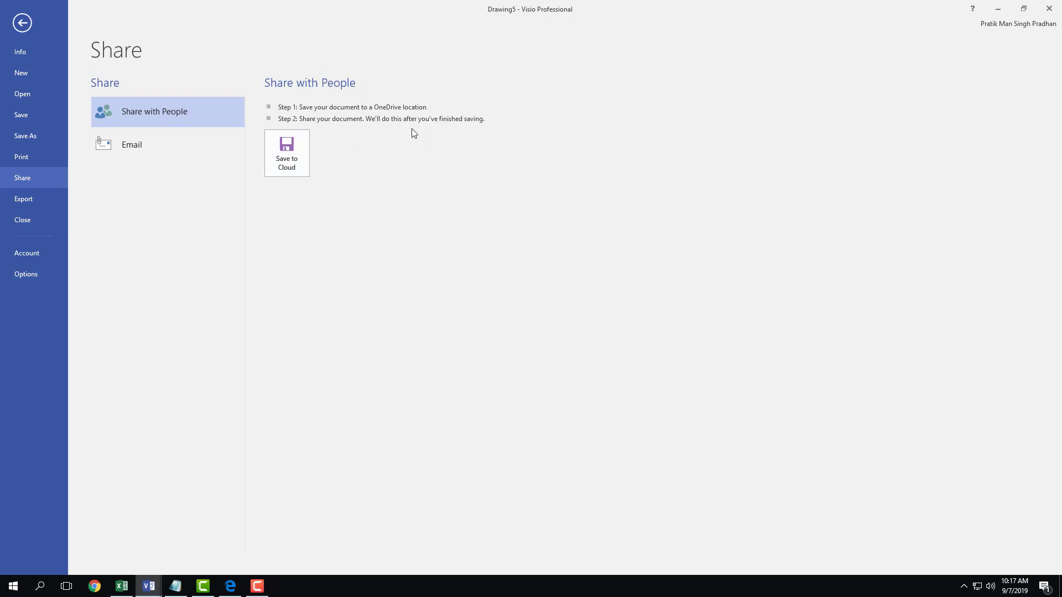
click(288, 149)
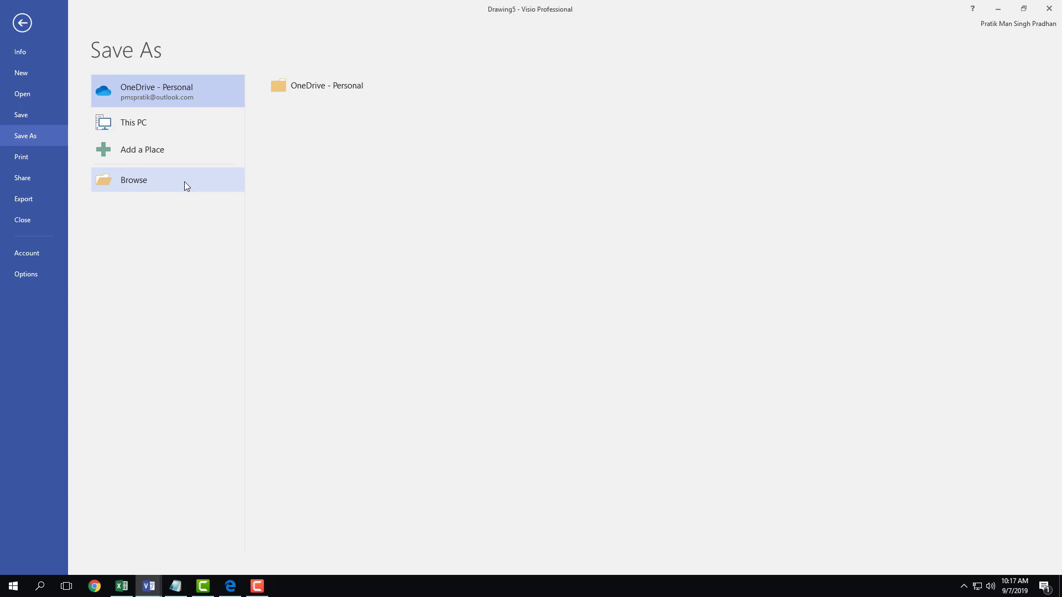
- Pick OneDrive - Personal and sign in with the account e-mail and password
click(316, 86)
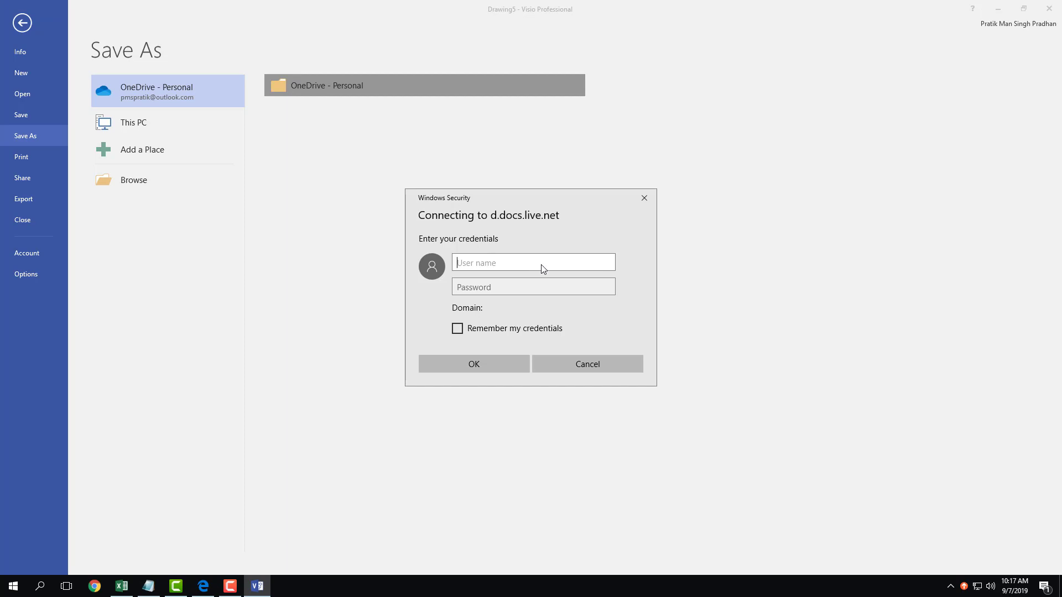
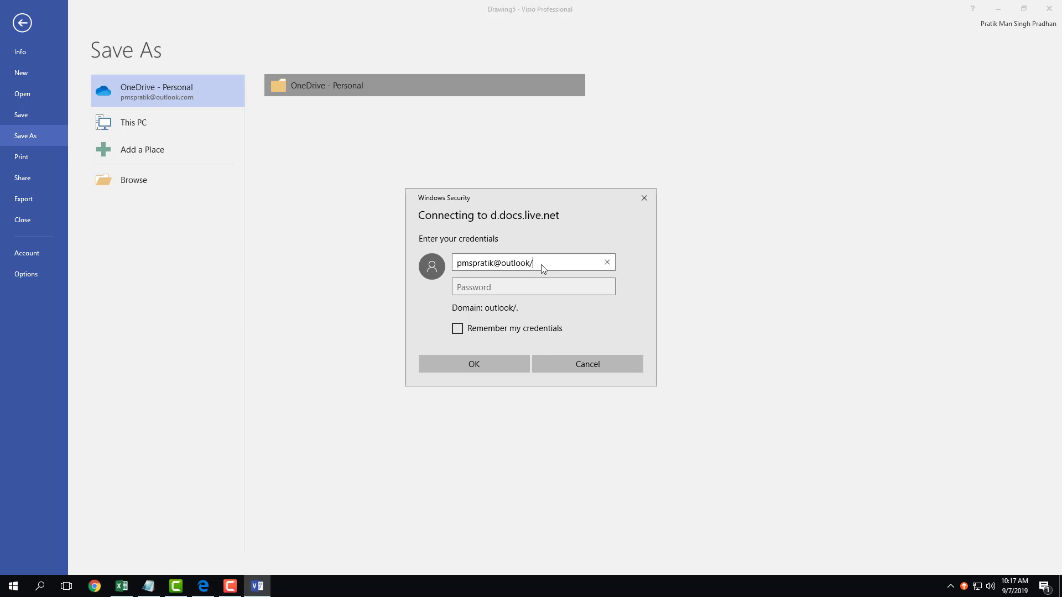
key(Tab)
text(****)
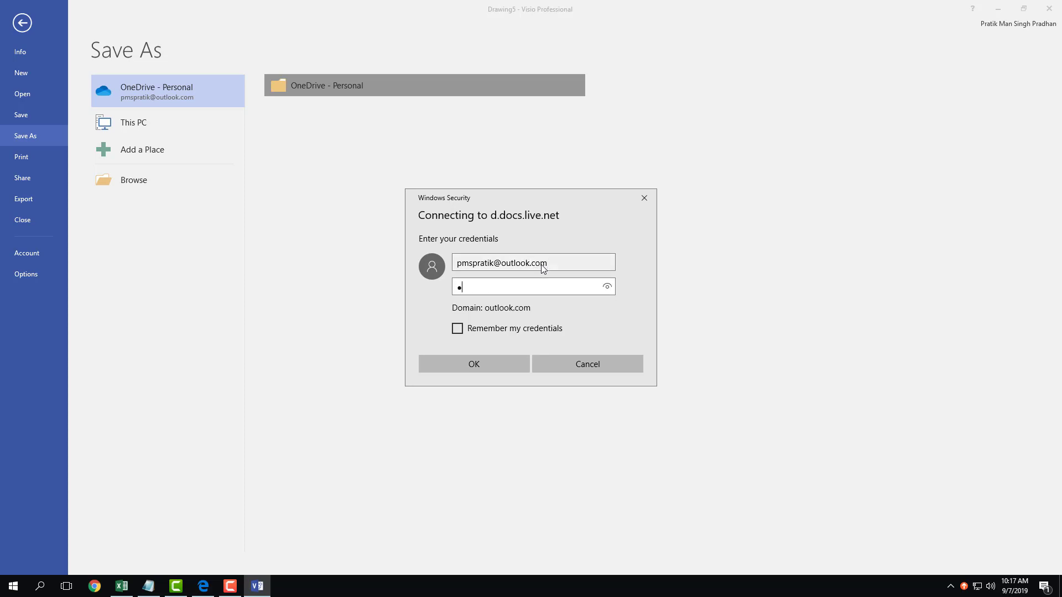
text(*****)
key(Return)
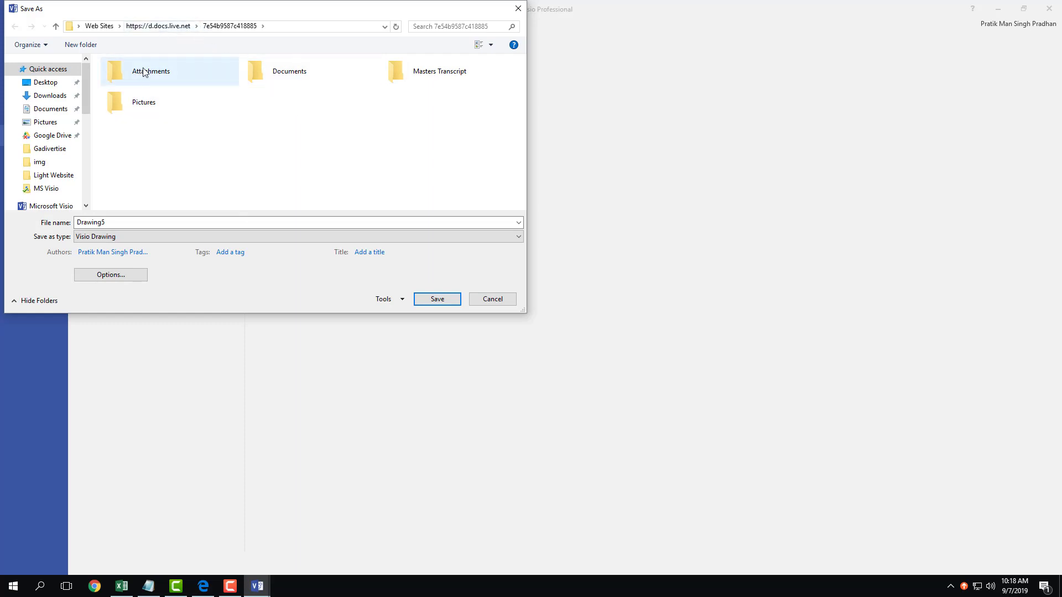
- Replace the file name Drawing5 with TutorTube Test and save it to OneDrive
double_click(182, 223)
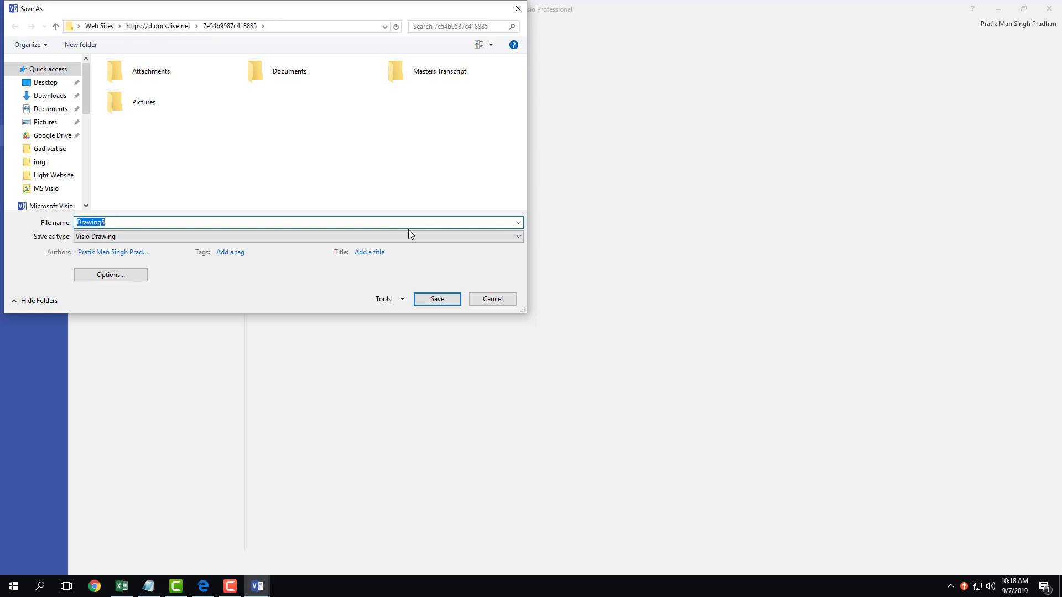
text(Tutopr)
click(431, 302)
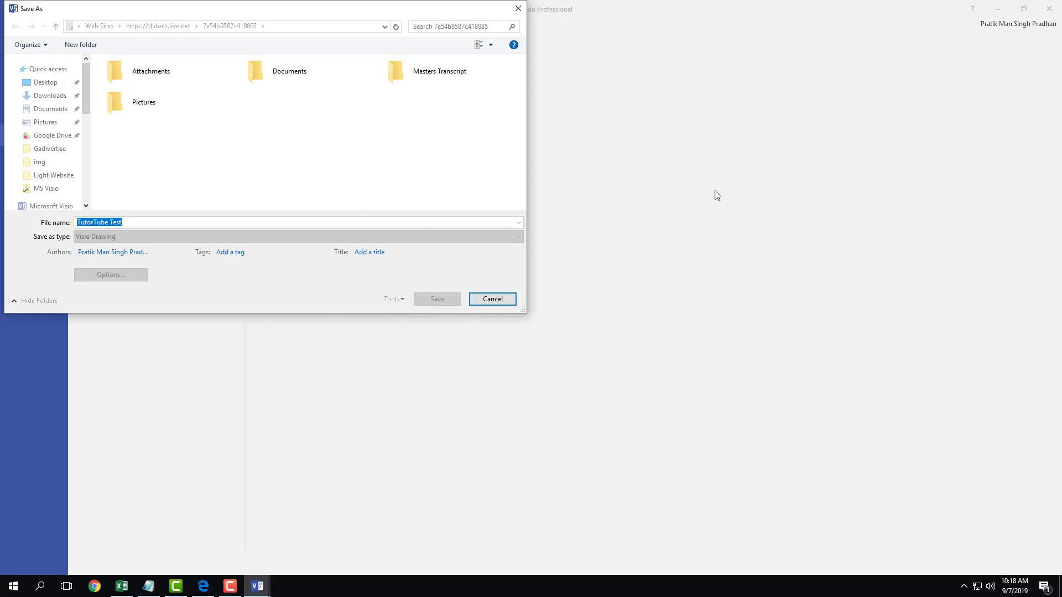
key(Escape)
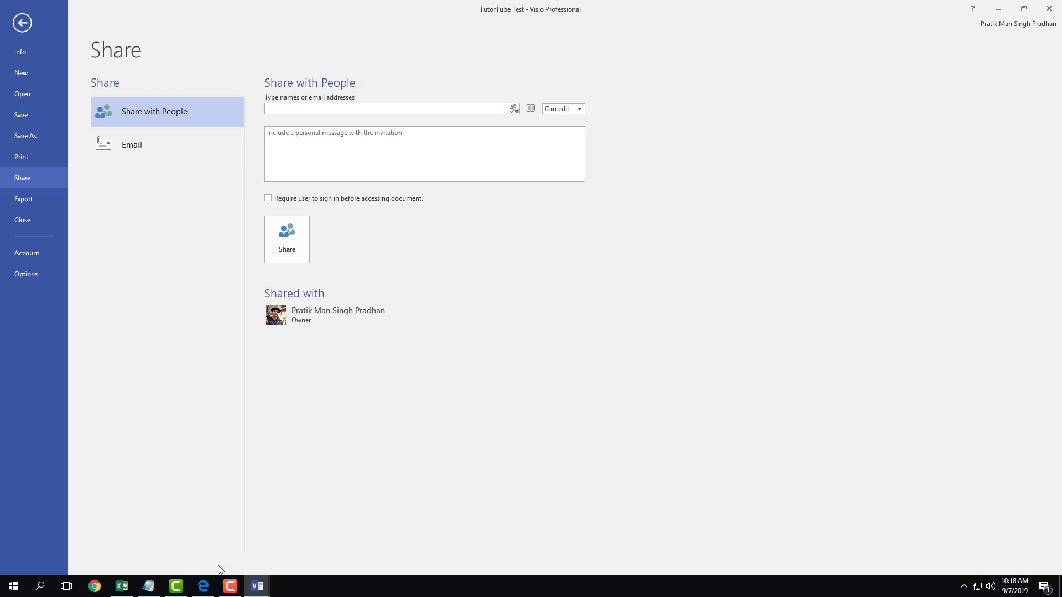
- Copy the temporary e-mail address from Tempail and return to the TutorTube Test drawing
click(210, 591)
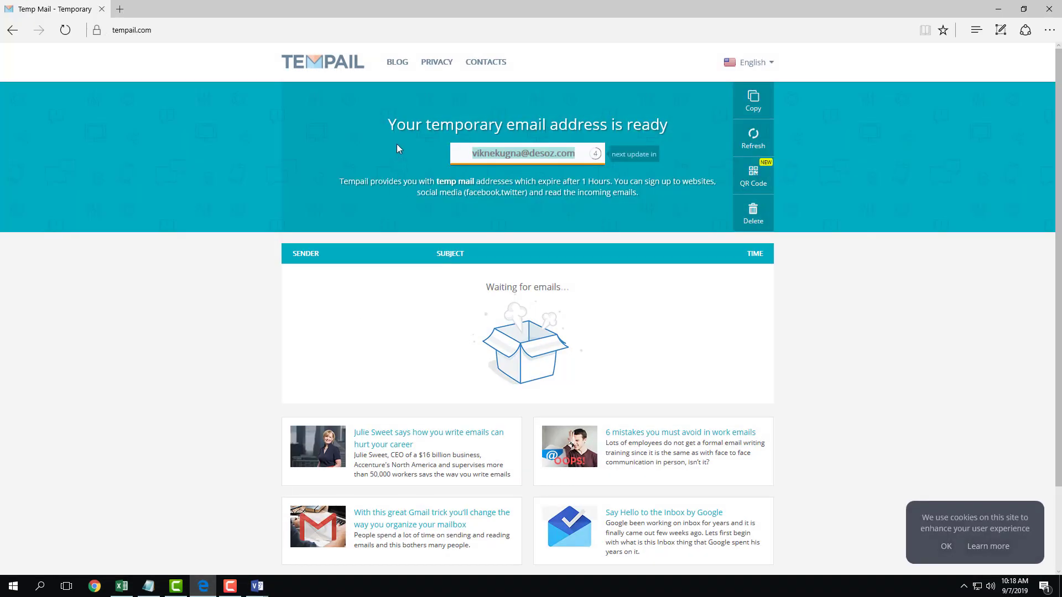
drag(573, 156, 474, 154)
right_click(536, 157)
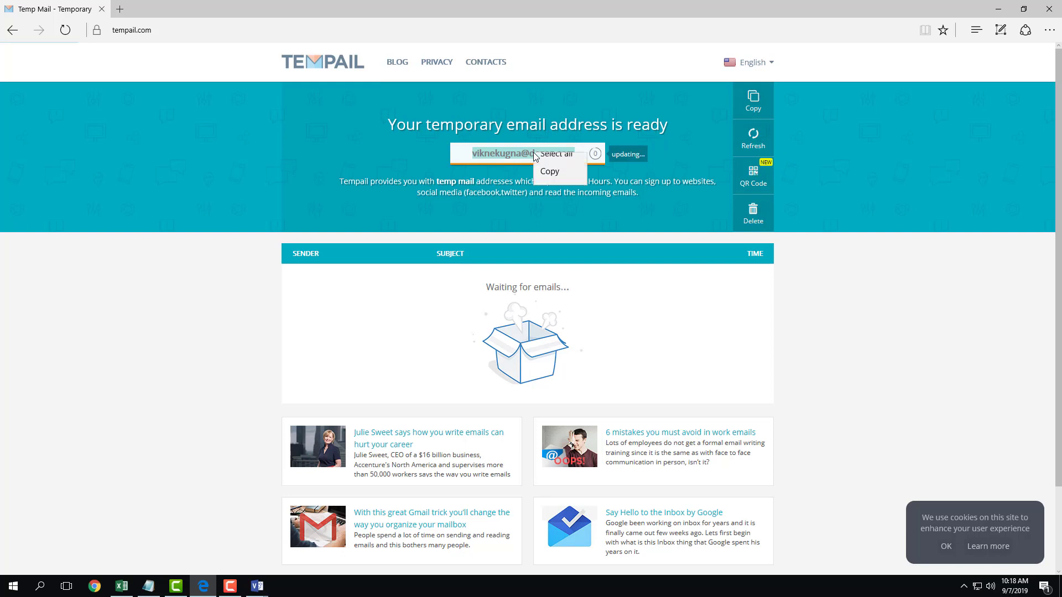
click(558, 183)
mouse_move(258, 587)
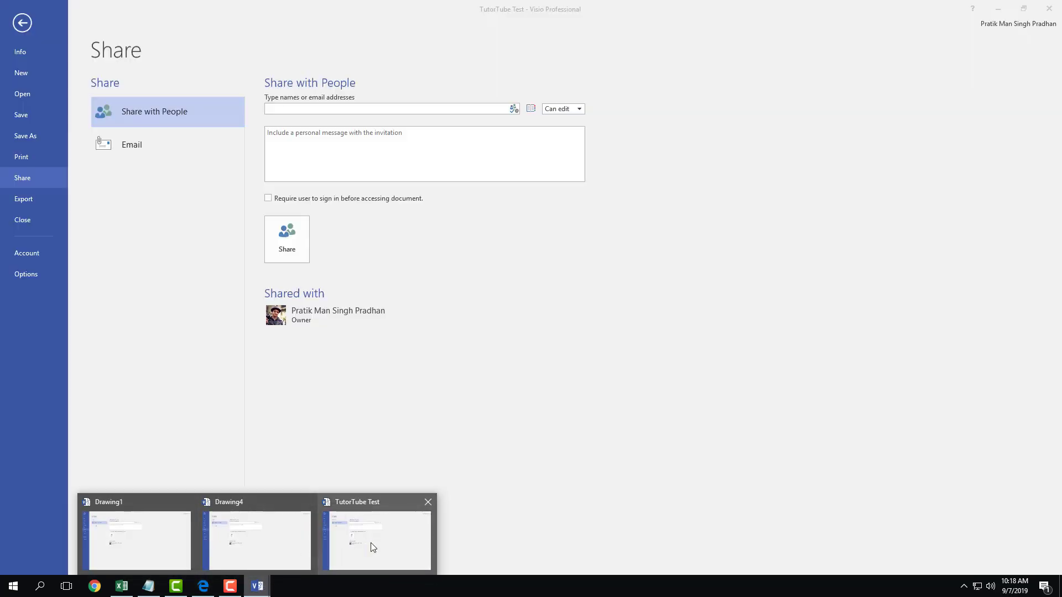
click(371, 543)
- Invite the pasted address with Can edit permission and the message 'Try Out for Edit'
right_click(319, 112)
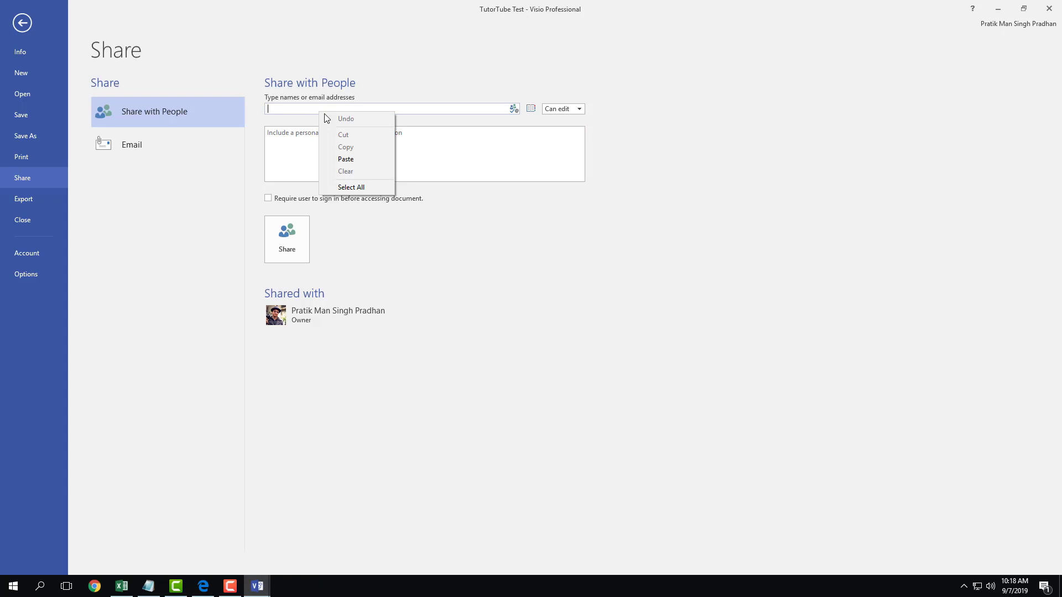
click(368, 158)
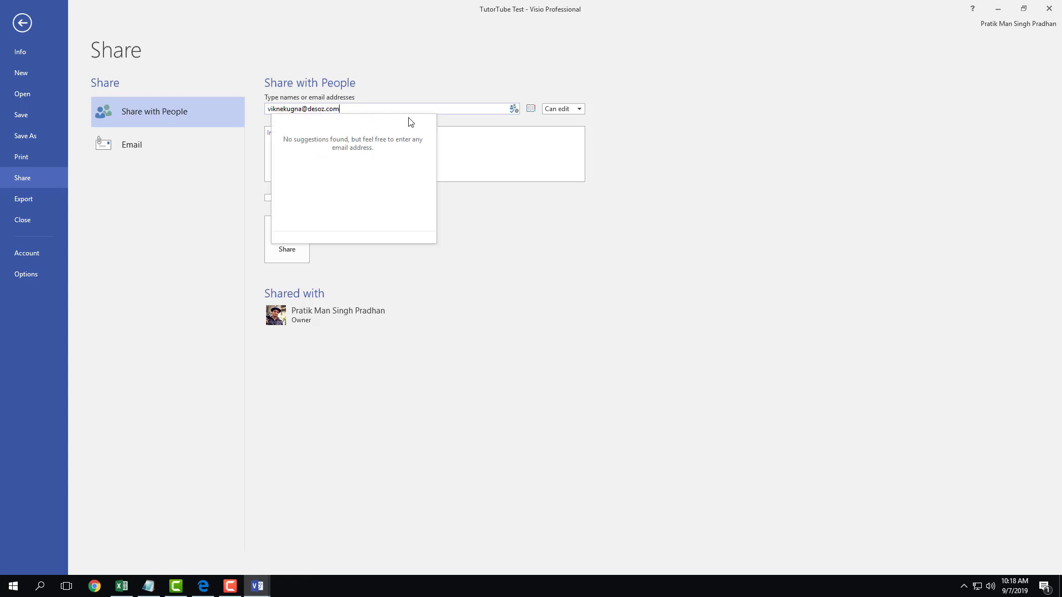
click(628, 182)
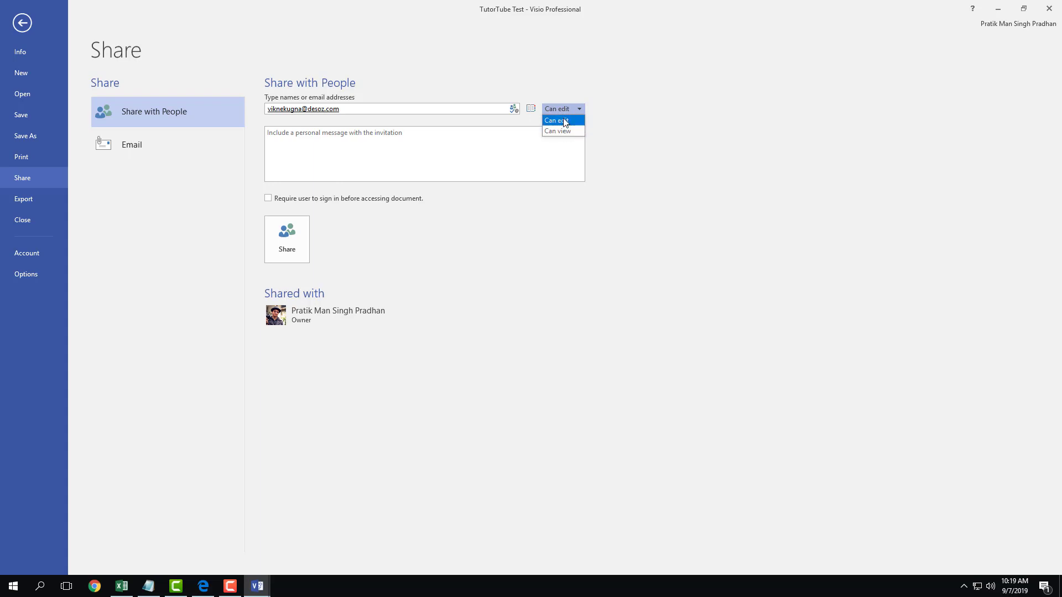
click(566, 122)
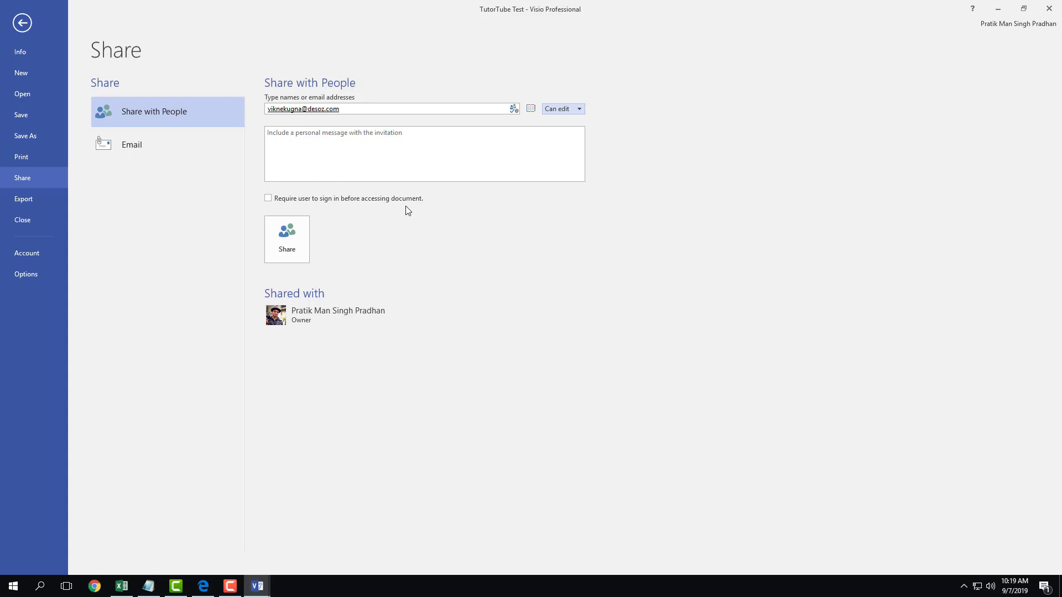
click(368, 148)
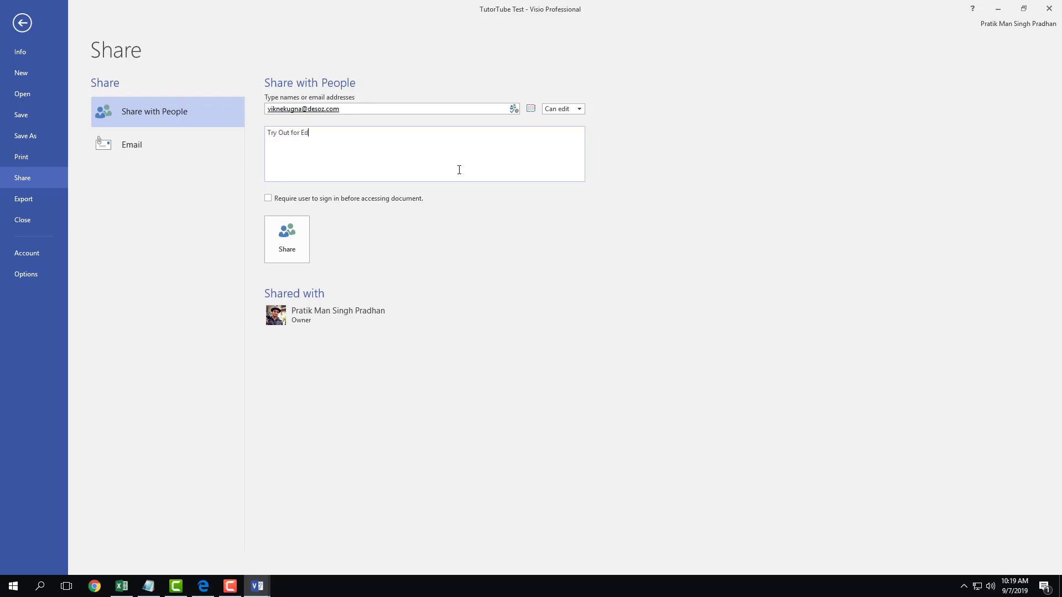
click(287, 246)
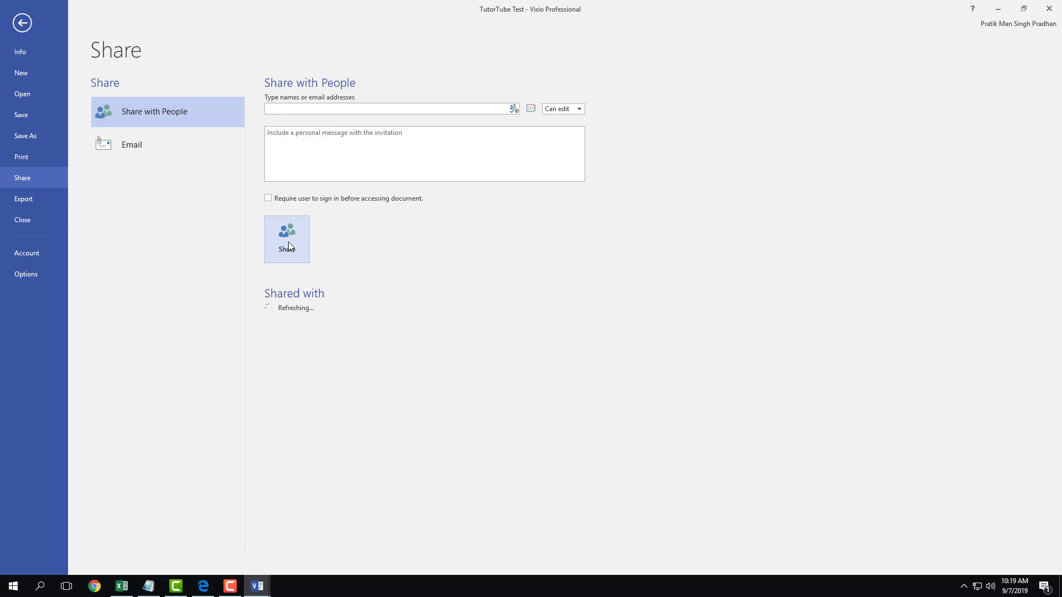
- In the Tempail inbox, dismiss the cookie notice and open the TutorTube Test.vsdx sharing email
mouse_move(506, 317)
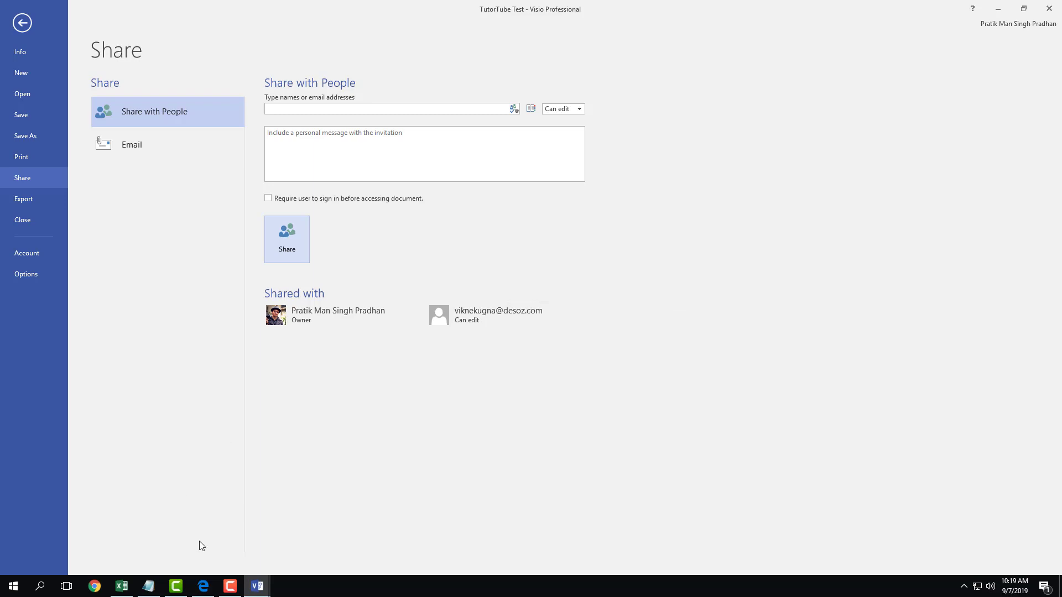
click(207, 586)
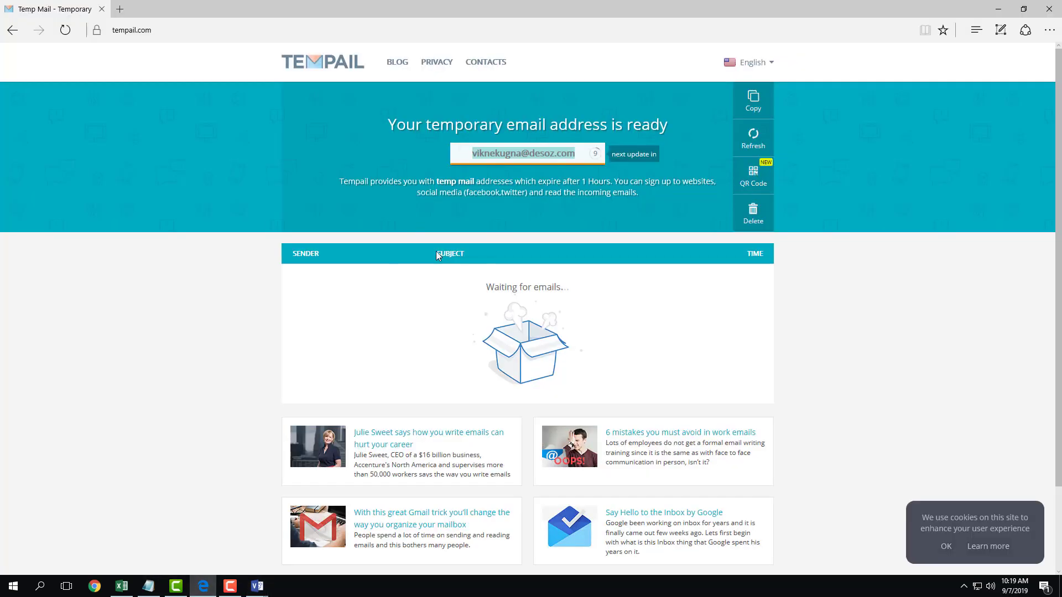
scroll(526, 301, down, 3)
scroll(543, 293, up, 3)
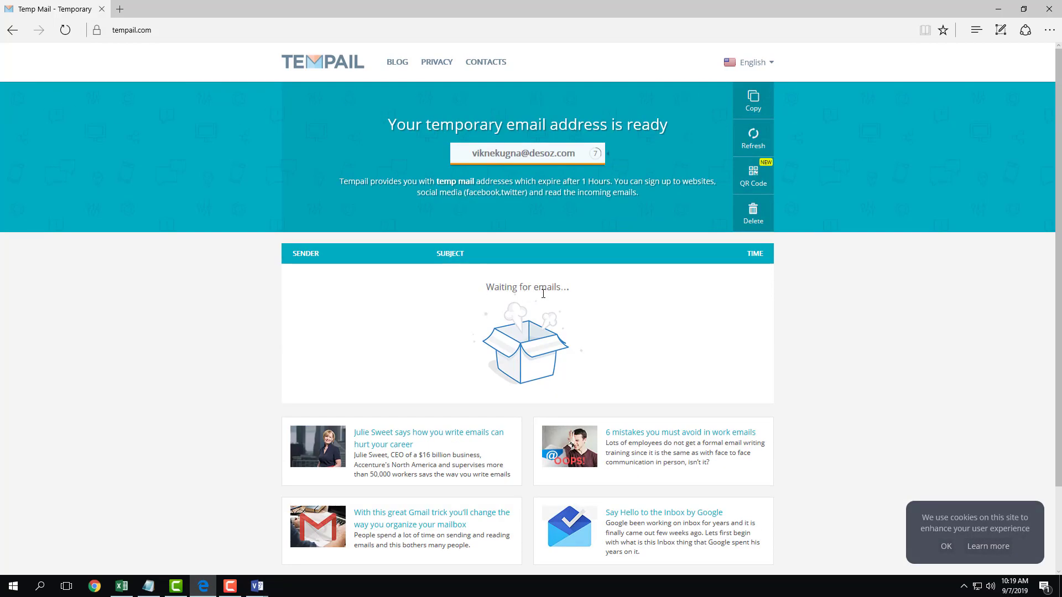
scroll(779, 346, down, 3)
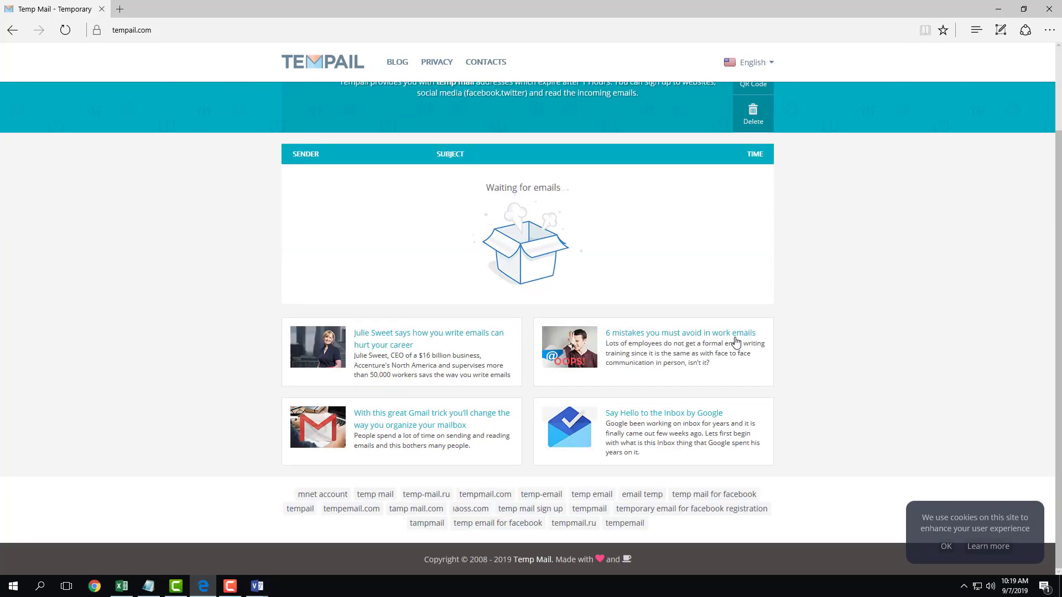
scroll(732, 342, up, 3)
scroll(860, 375, down, 3)
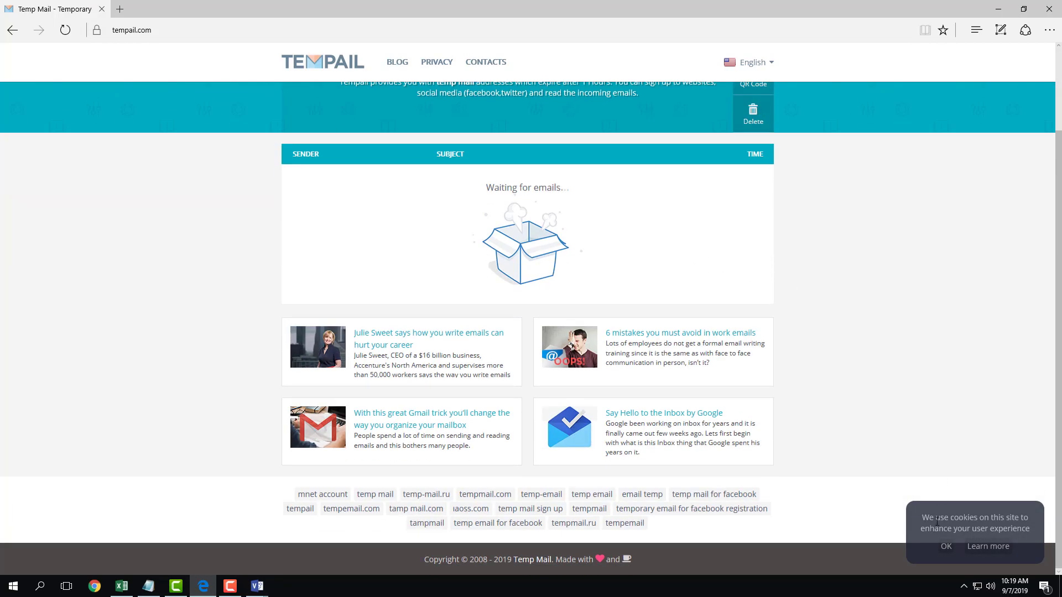
click(946, 546)
scroll(762, 379, up, 3)
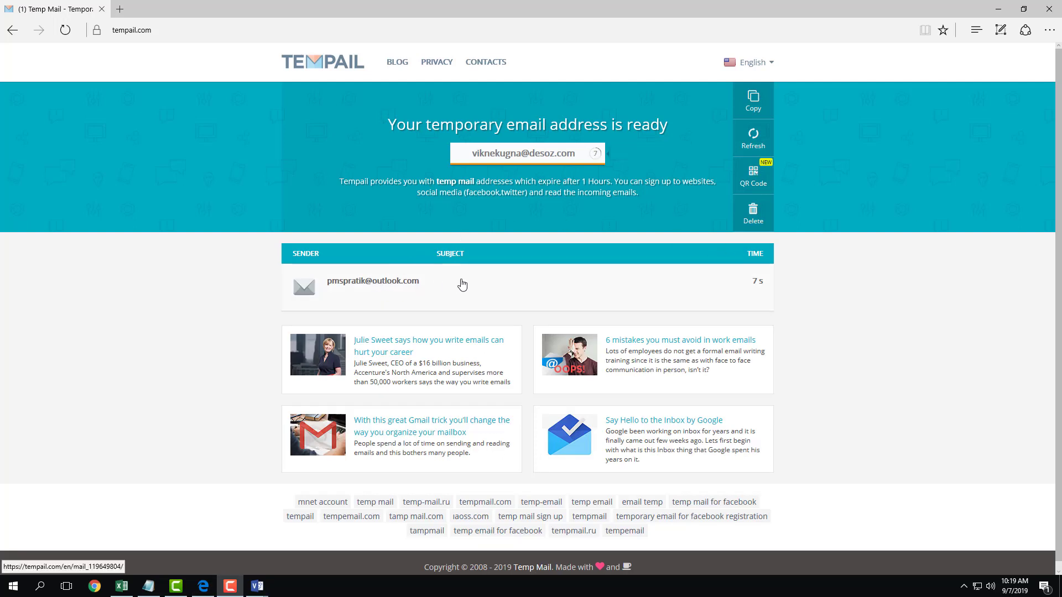
click(396, 283)
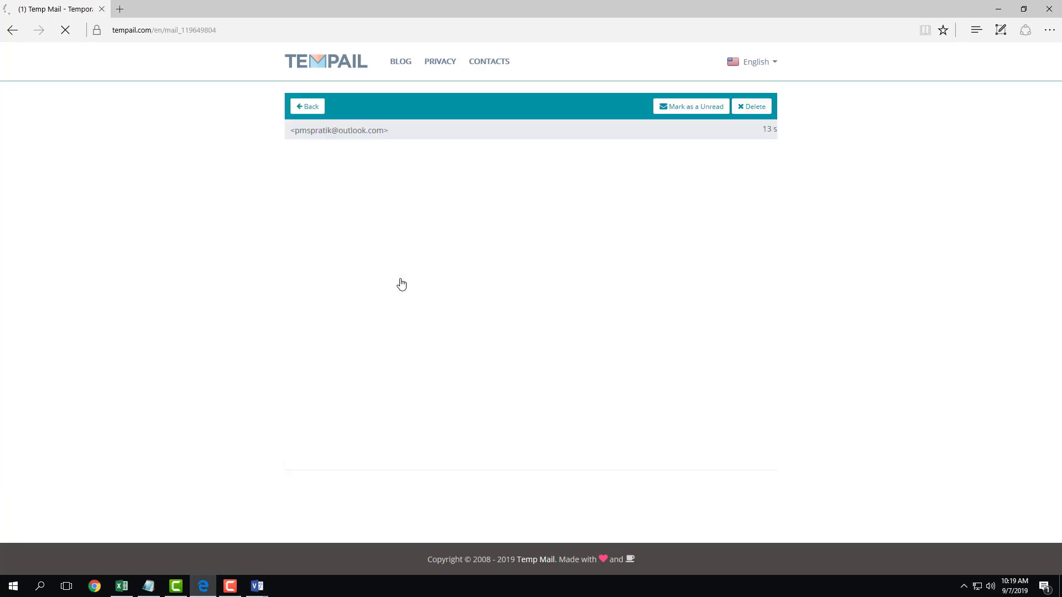
scroll(442, 276, down, 2)
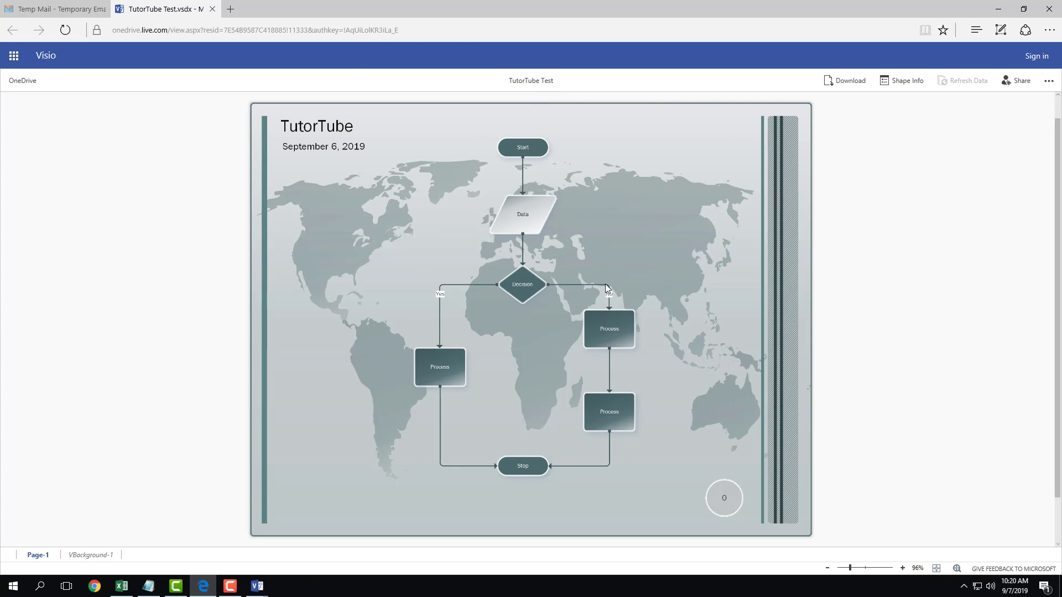
- Check the VBackground-1 and Page-1 tabs, then open and close the more-options menu
click(81, 555)
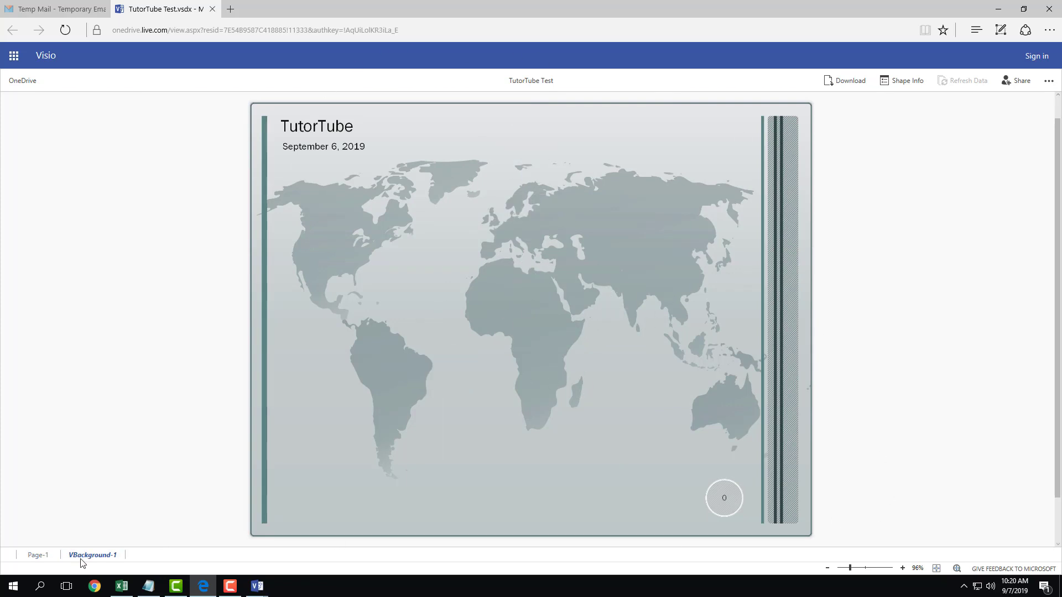
click(48, 555)
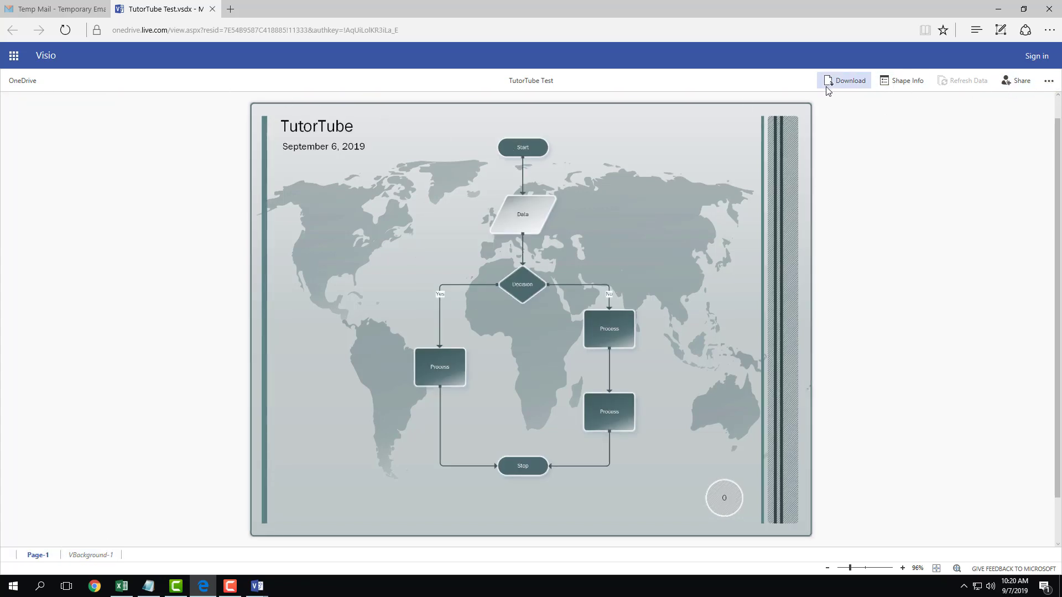
click(1049, 81)
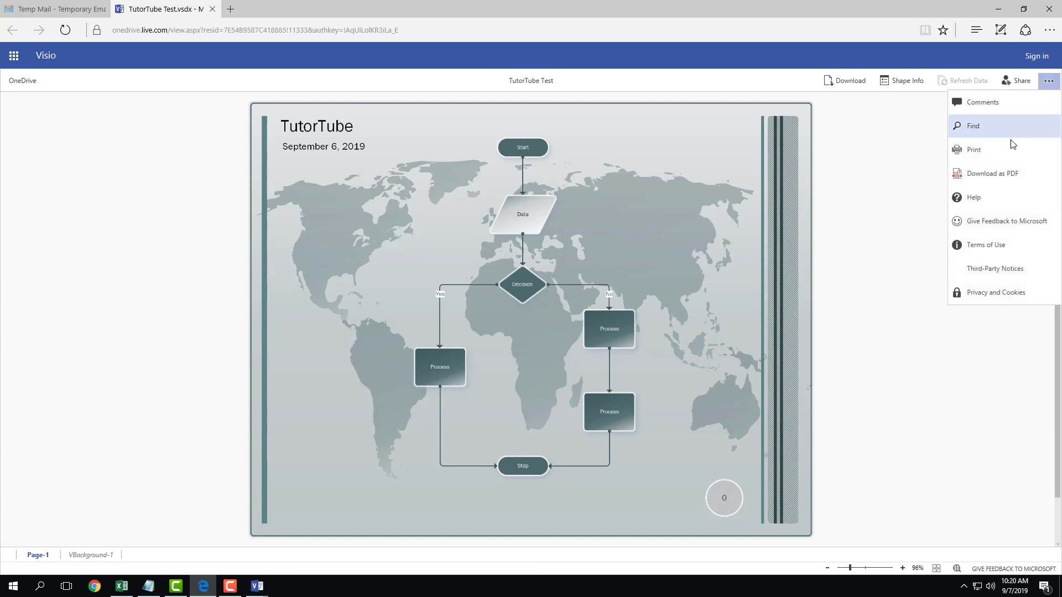
click(878, 187)
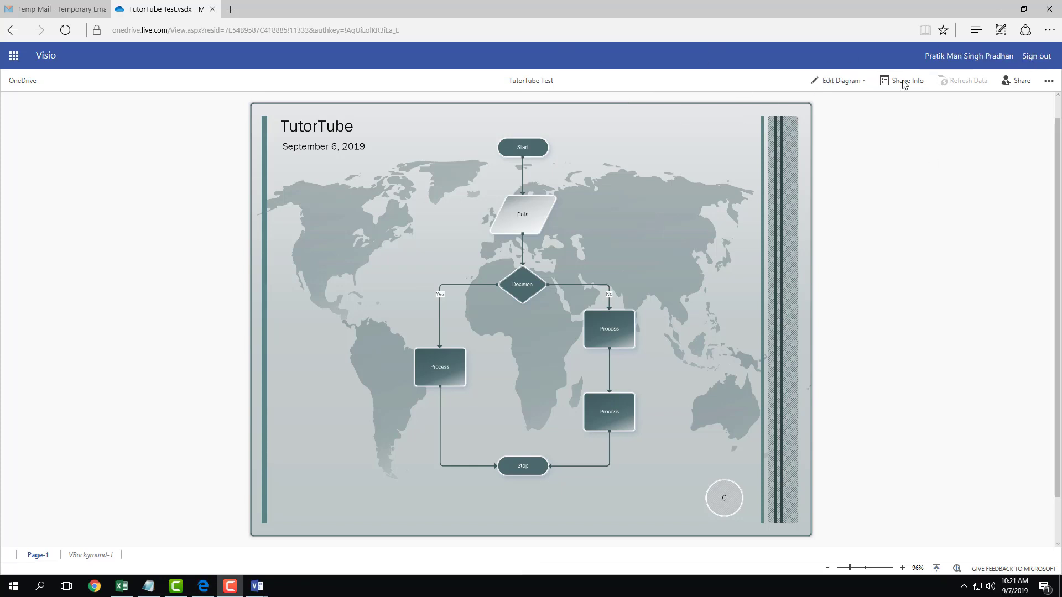
- Look over the Edit Diagram menu and page tabs, then zoom the flowchart to 140%
click(858, 82)
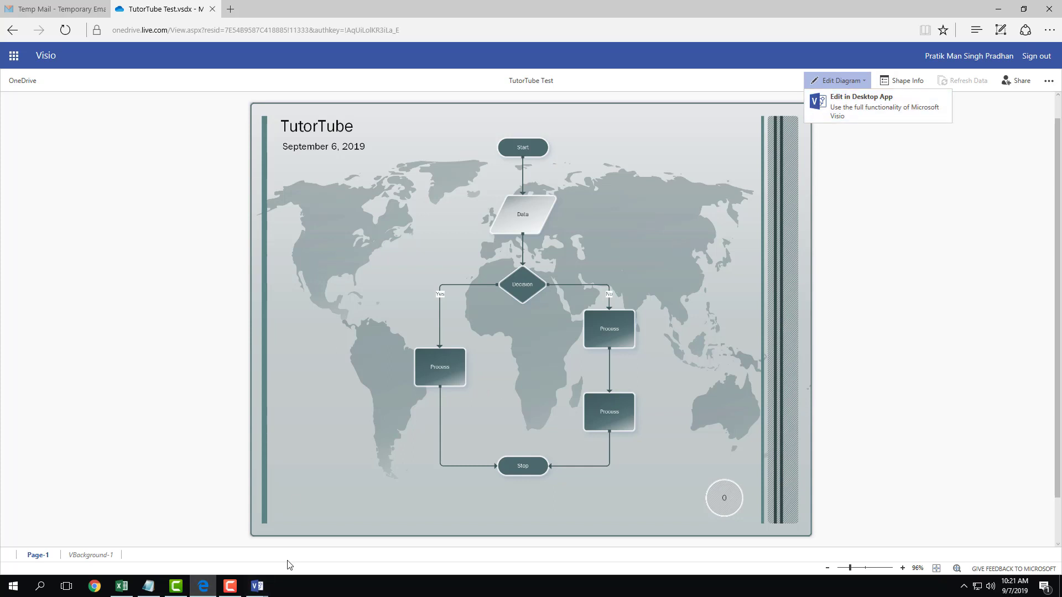
click(118, 557)
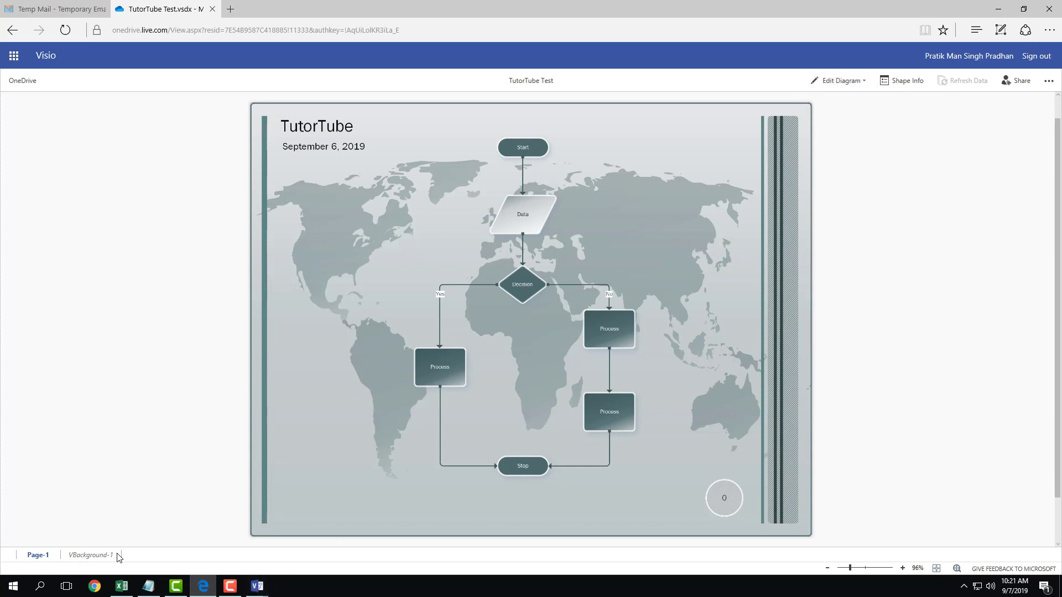
click(108, 555)
click(41, 555)
click(861, 568)
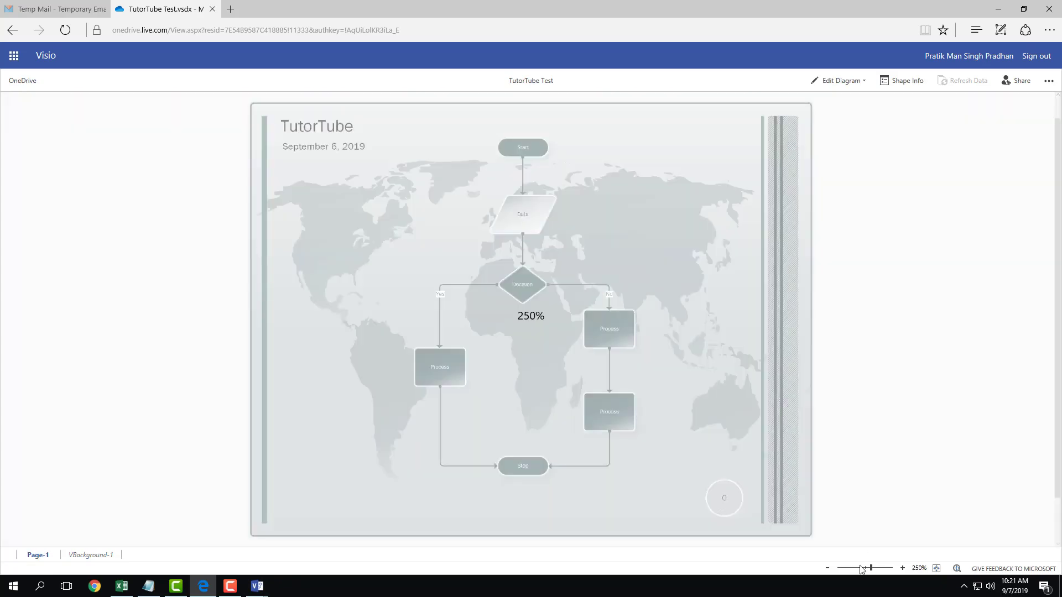
click(857, 568)
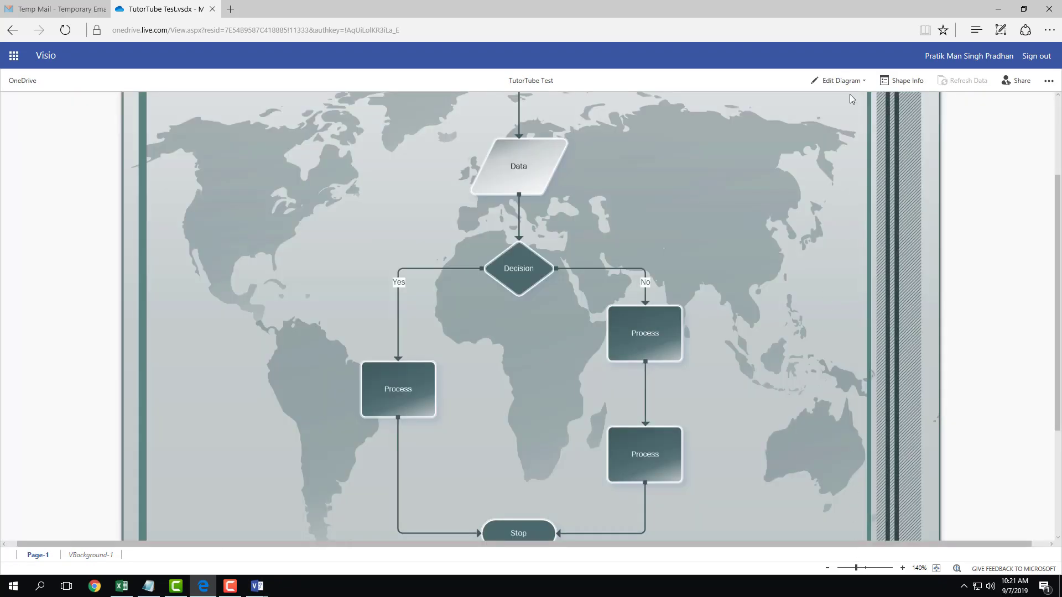